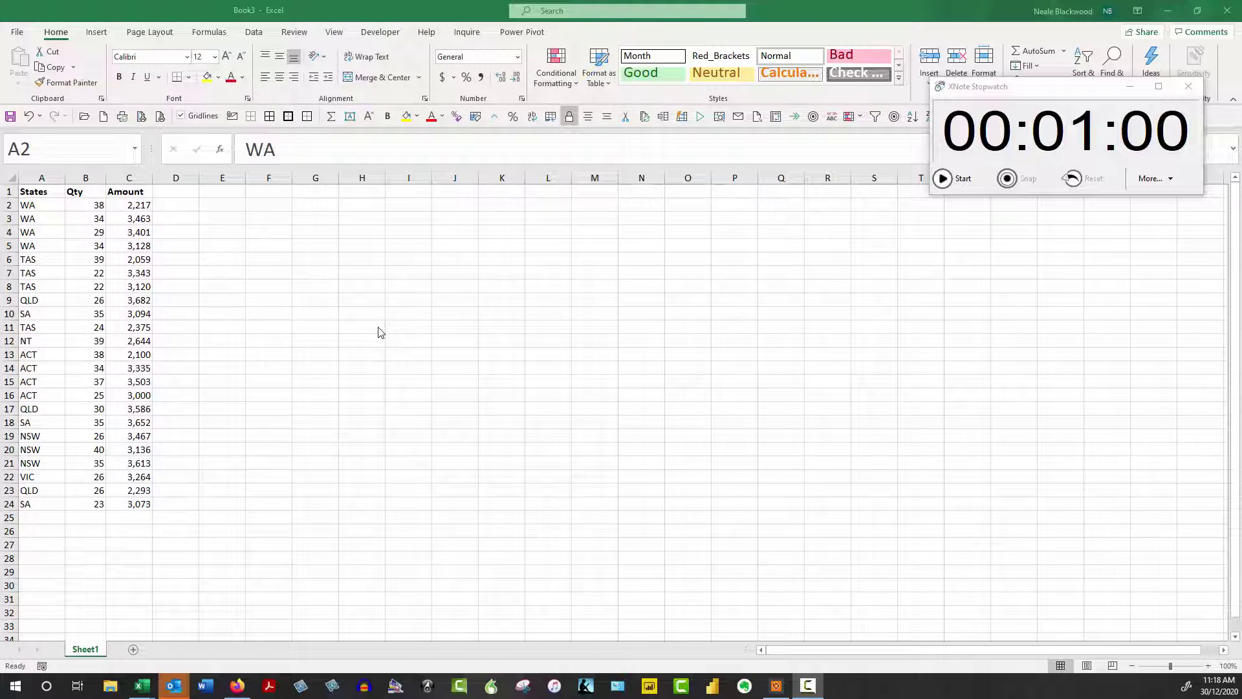
# - Sort the sales list A to Z by the States column so ACT comes first
pyautogui.click(49, 205)
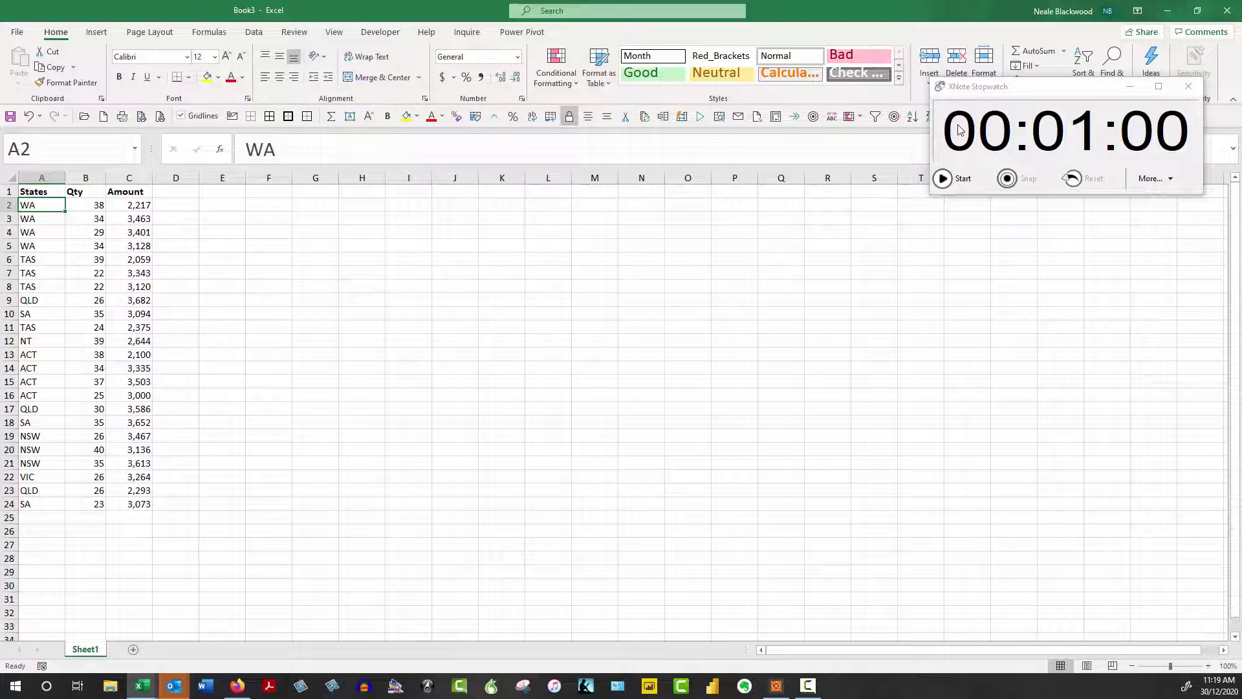
pyautogui.click(944, 181)
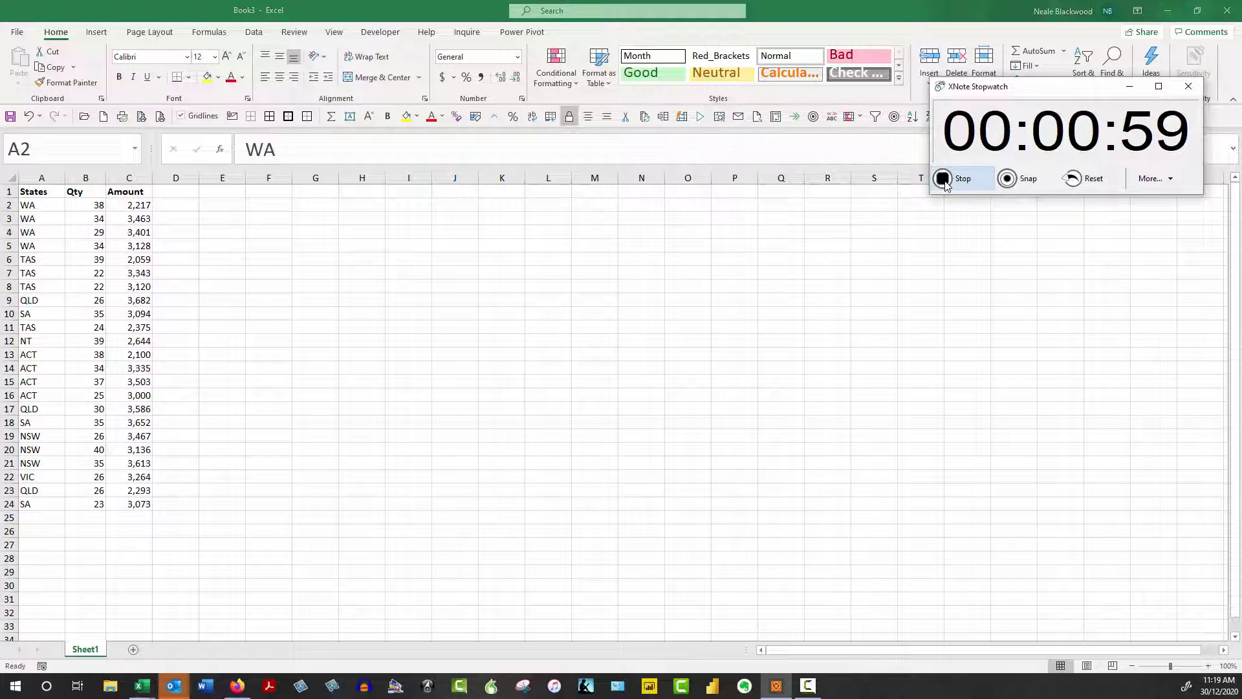
pyautogui.click(44, 206)
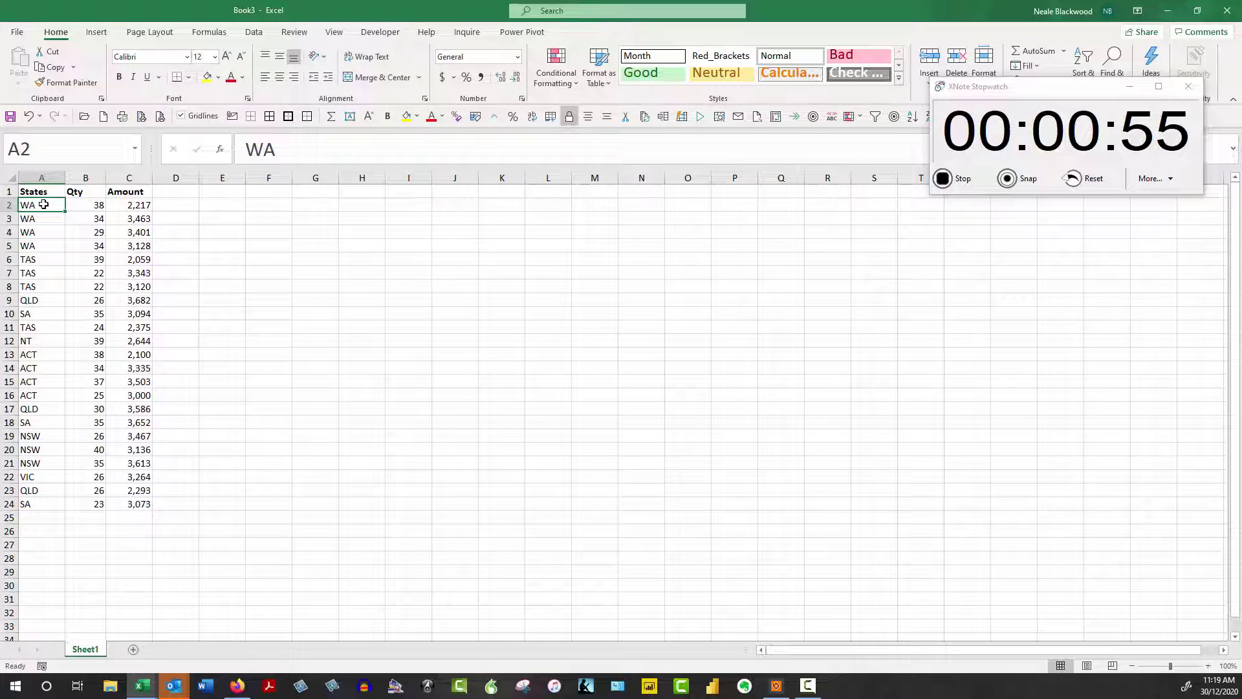
pyautogui.rightClick(44, 205)
pyautogui.moveTo(139, 444)
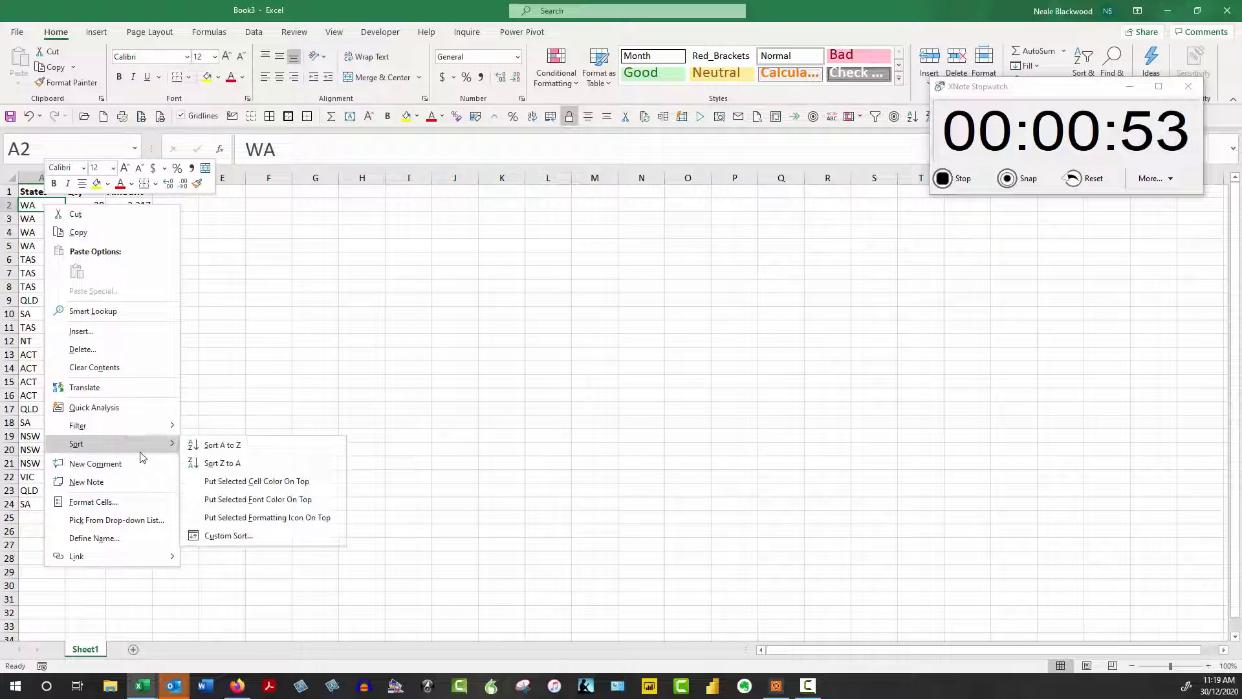
pyautogui.click(239, 447)
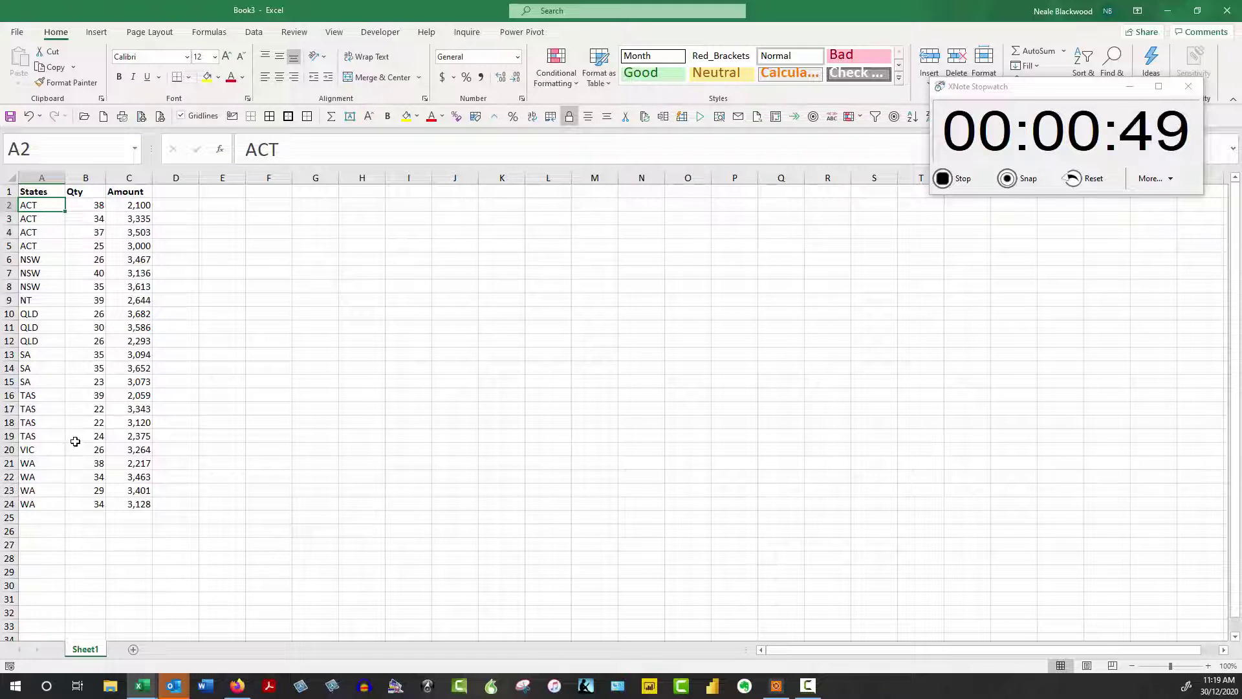
# - Add Subtotals at each change in States using Sum on Qty and Amount, giving a 717 / 70,548 Grand Total
pyautogui.click(255, 33)
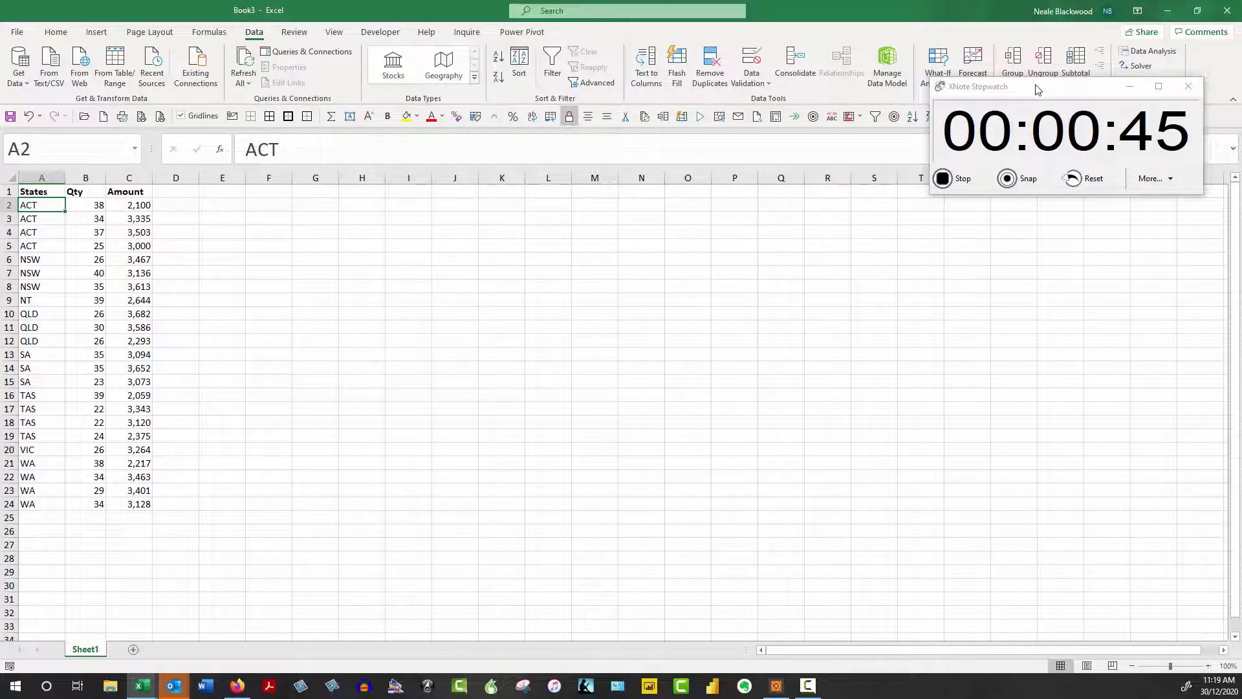
pyautogui.moveTo(1039, 95); pyautogui.dragTo(1057, 202)
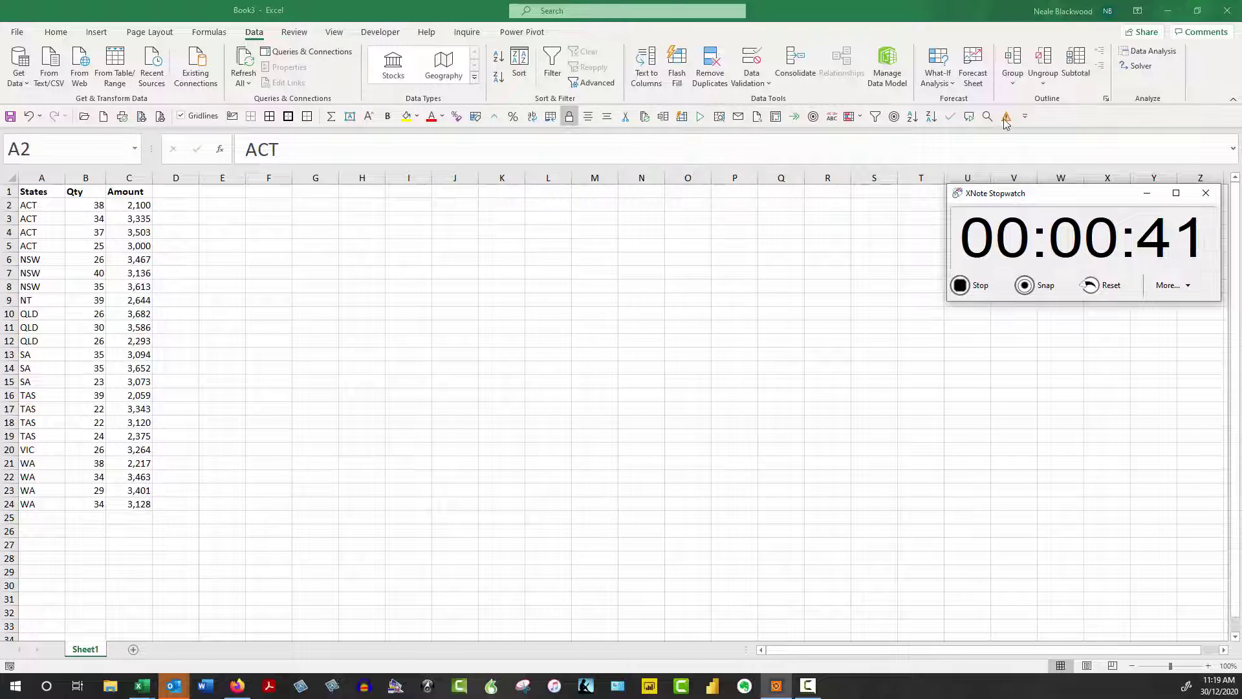
pyautogui.click(57, 206)
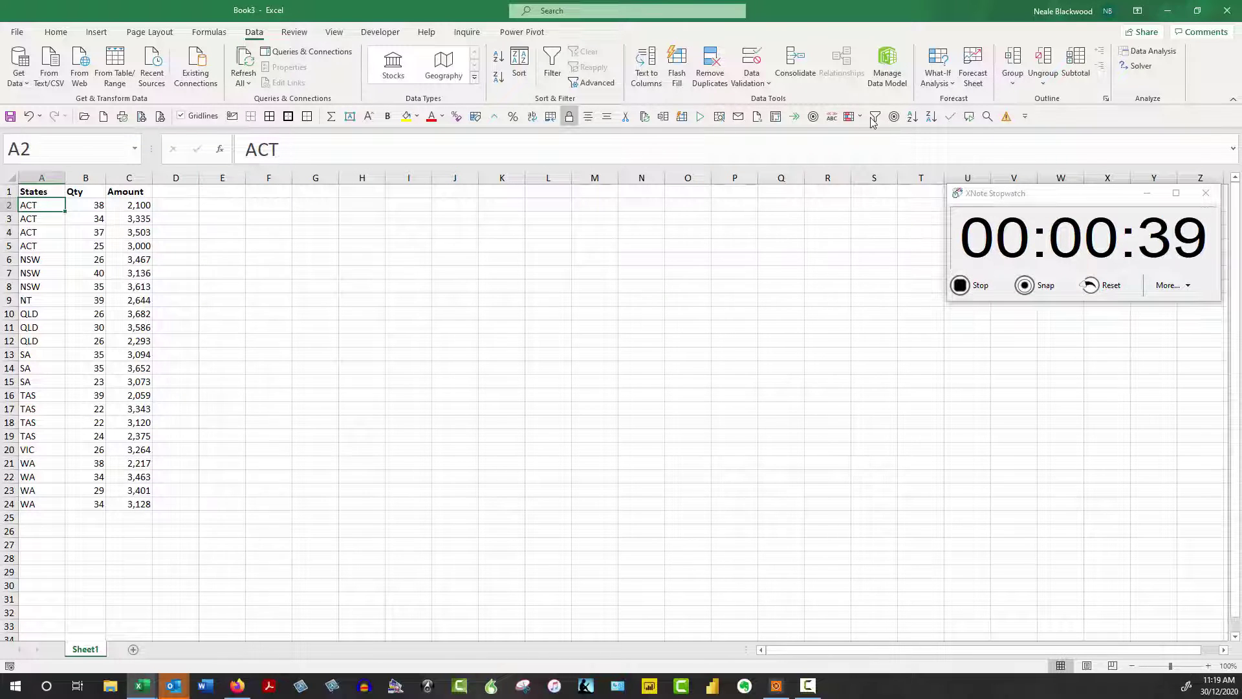
pyautogui.click(1079, 62)
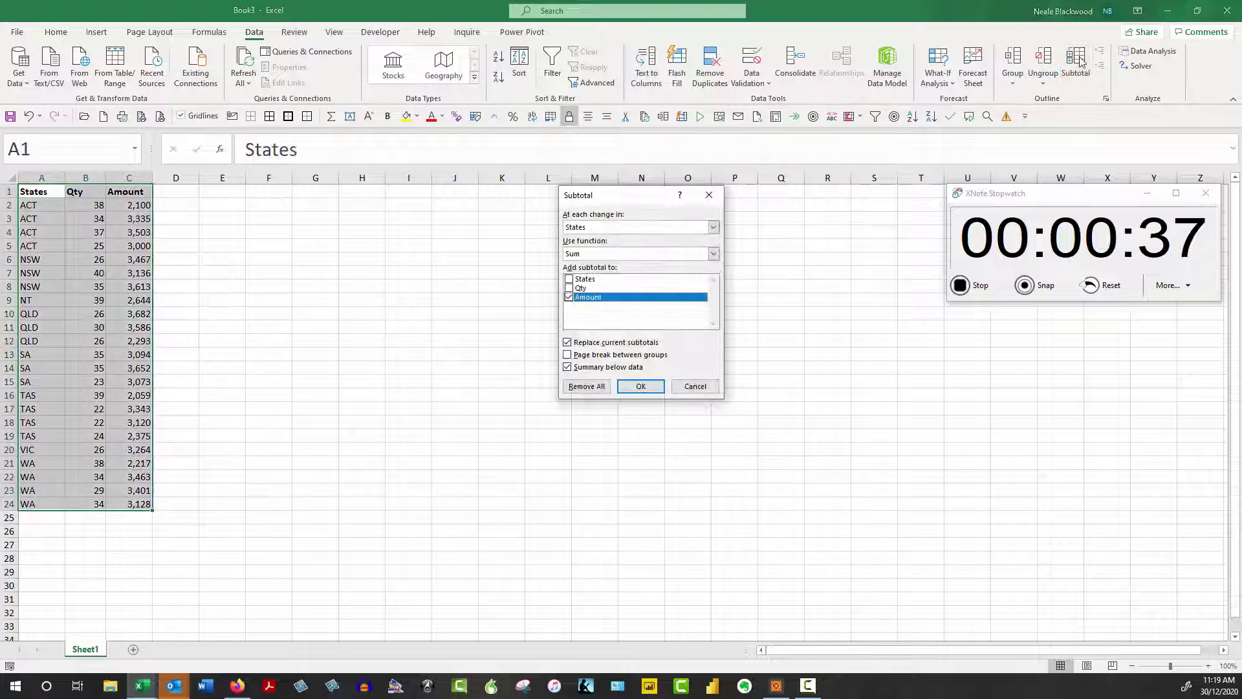
pyautogui.moveTo(619, 204); pyautogui.dragTo(430, 227)
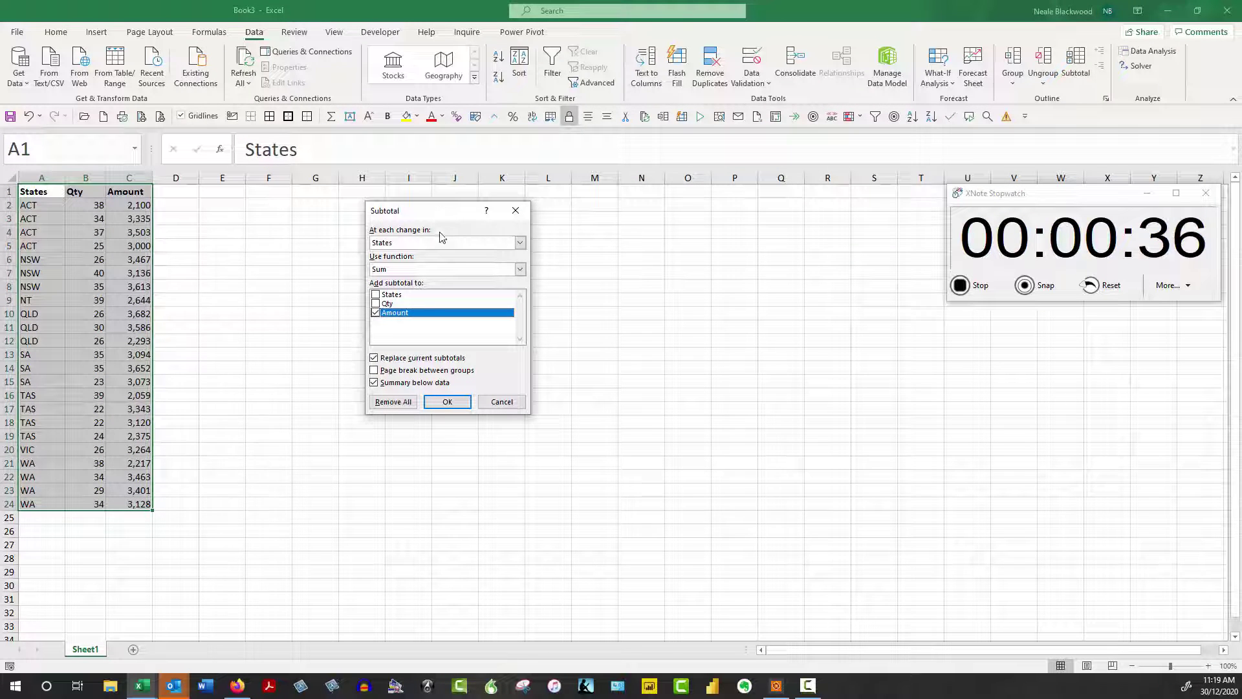
pyautogui.click(375, 303)
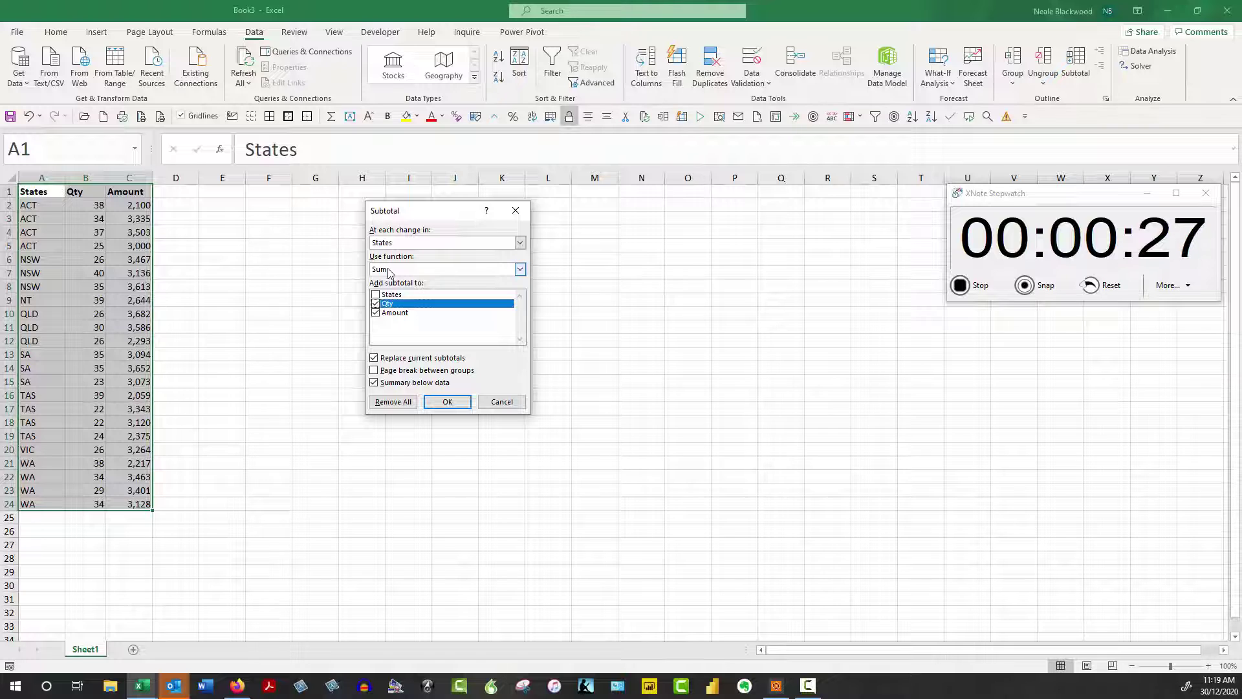
pyautogui.click(519, 269)
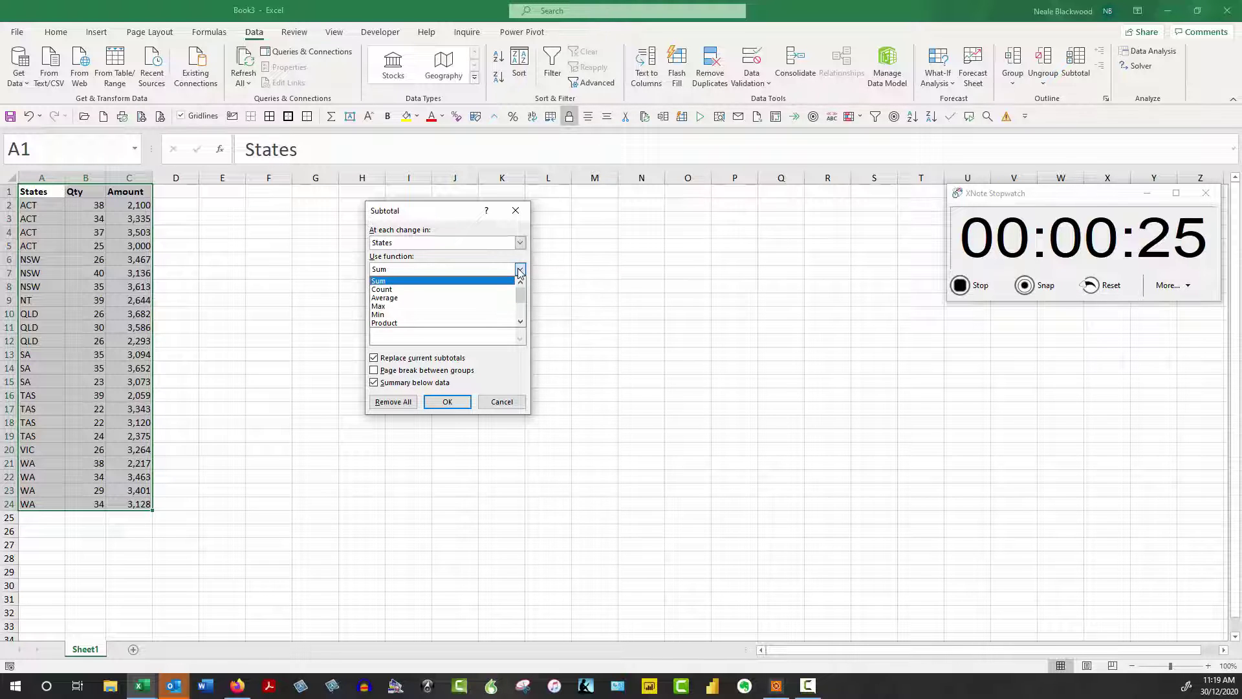
pyautogui.click(520, 270)
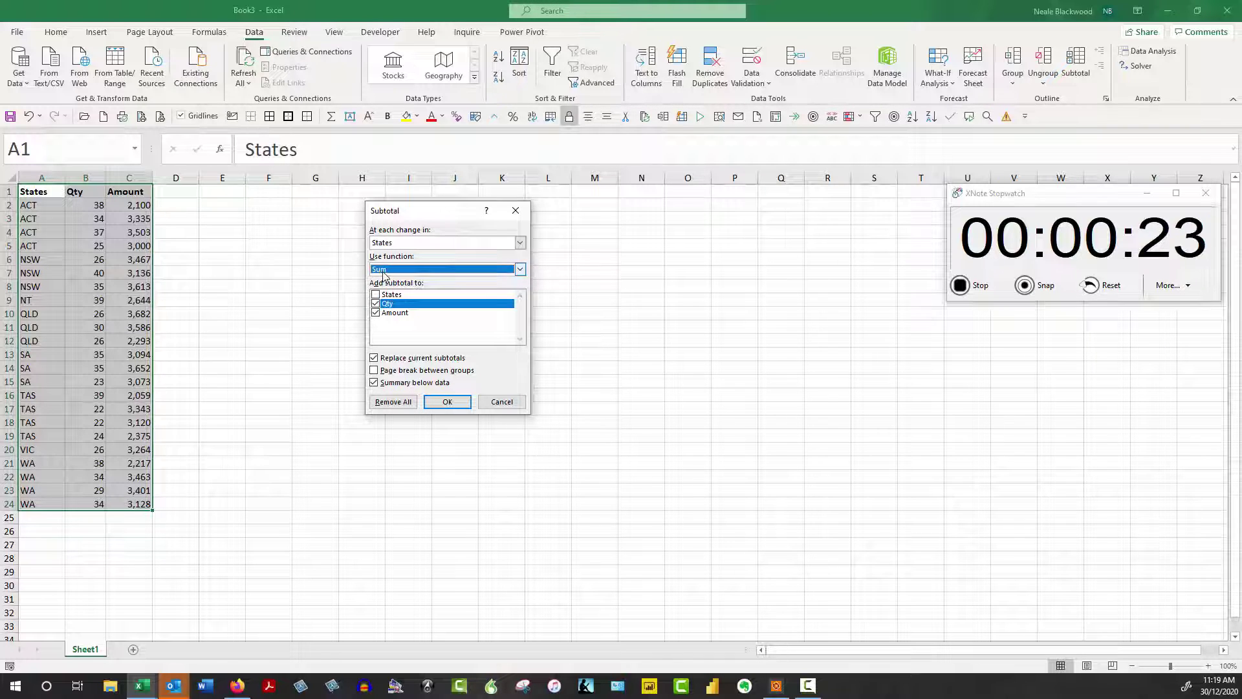
pyautogui.click(457, 402)
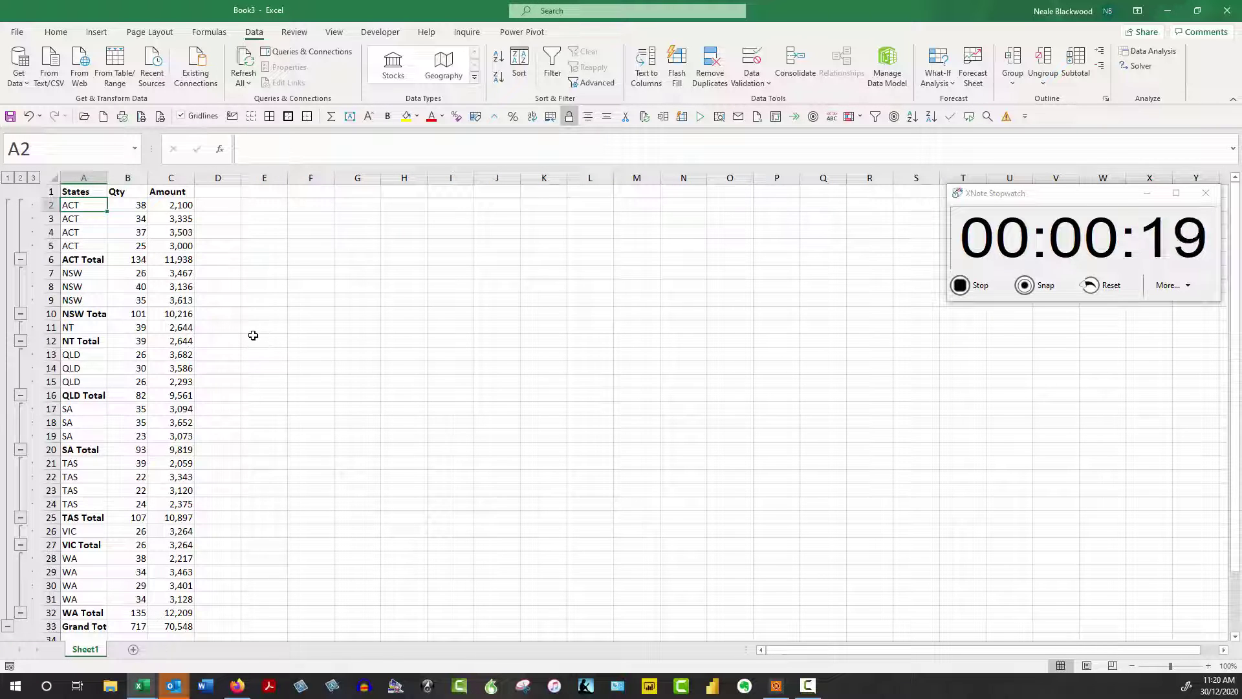
# - Widen column A for the total labels and view the ACT Qty and Amount SUBTOTAL(9,…) formulas
pyautogui.doubleClick(108, 181)
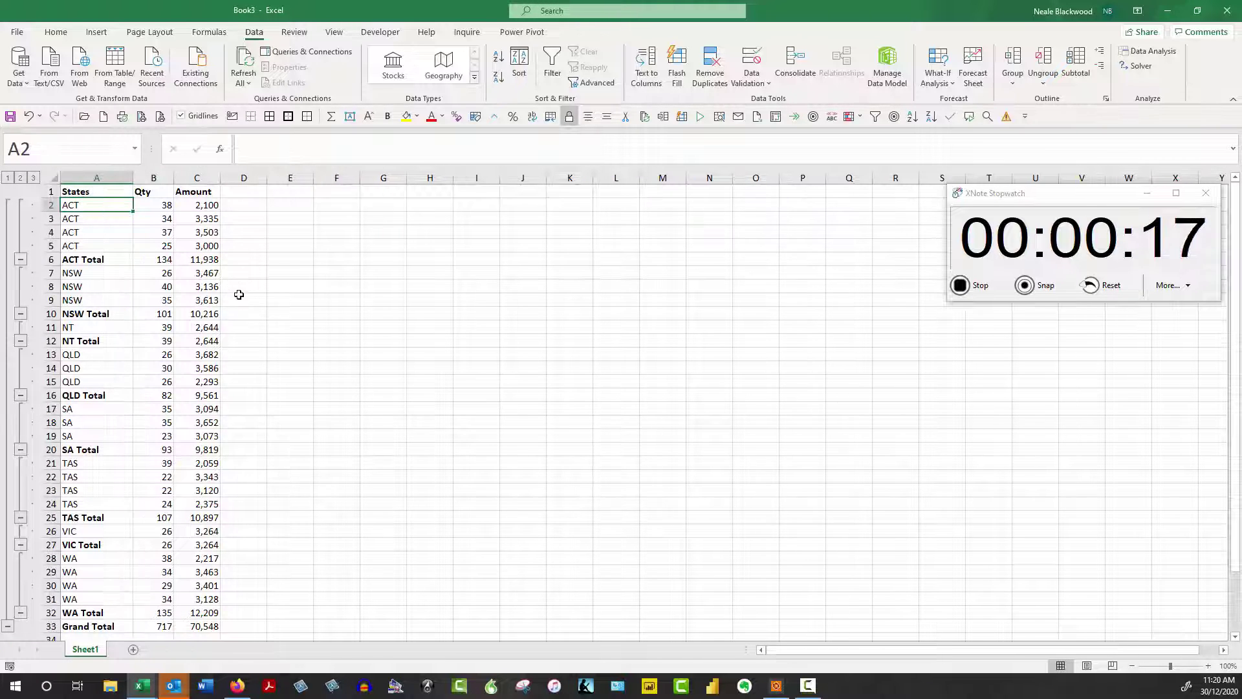
pyautogui.scroll(-4, 240, 295)
pyautogui.scroll(4, 239, 295)
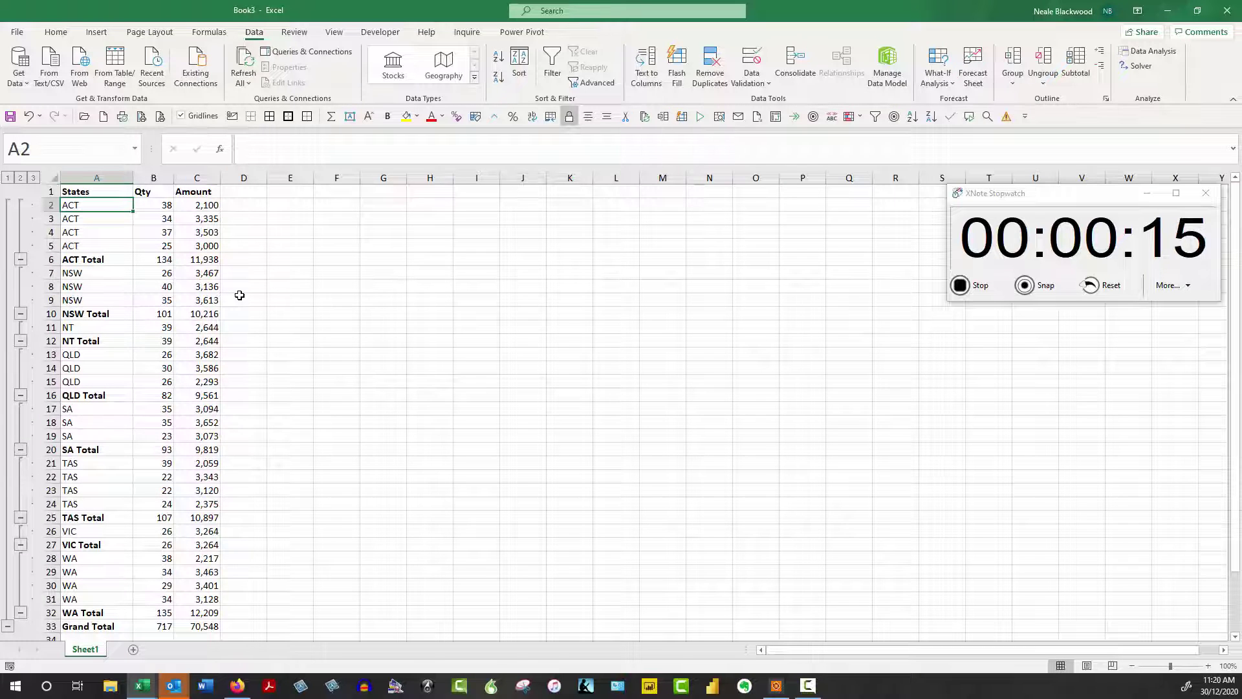
pyautogui.click(964, 286)
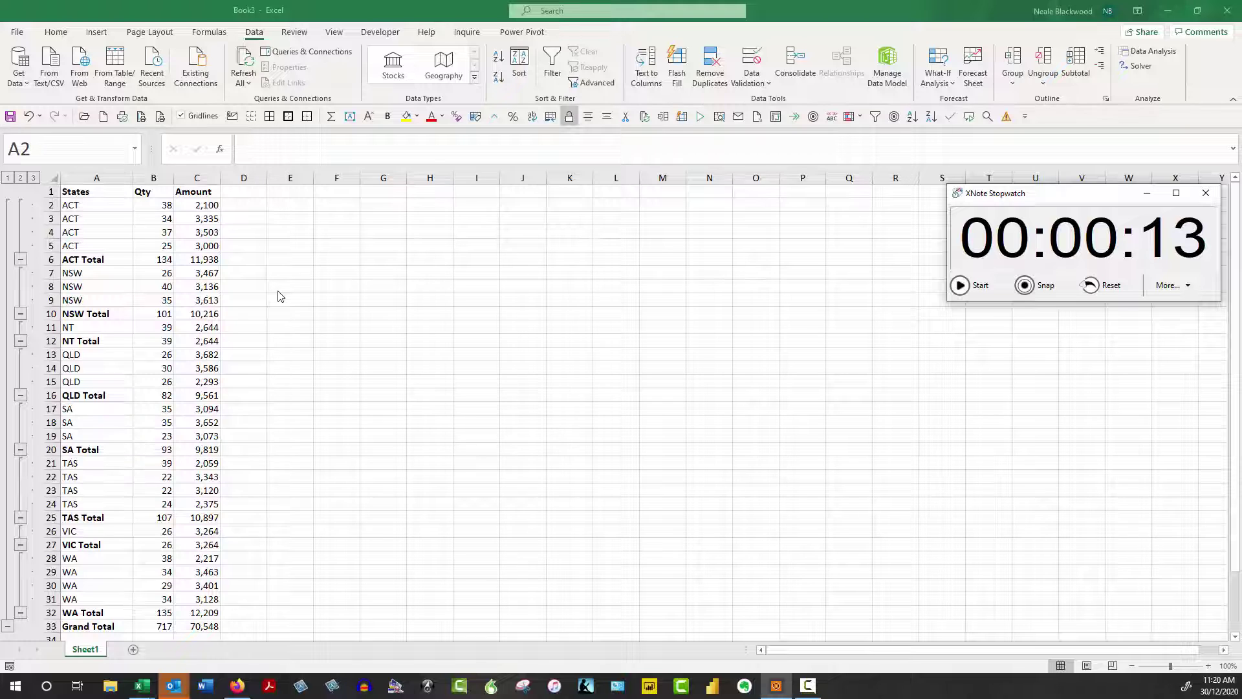
pyautogui.scroll(-6, 279, 296)
pyautogui.scroll(6, 280, 296)
pyautogui.click(170, 259)
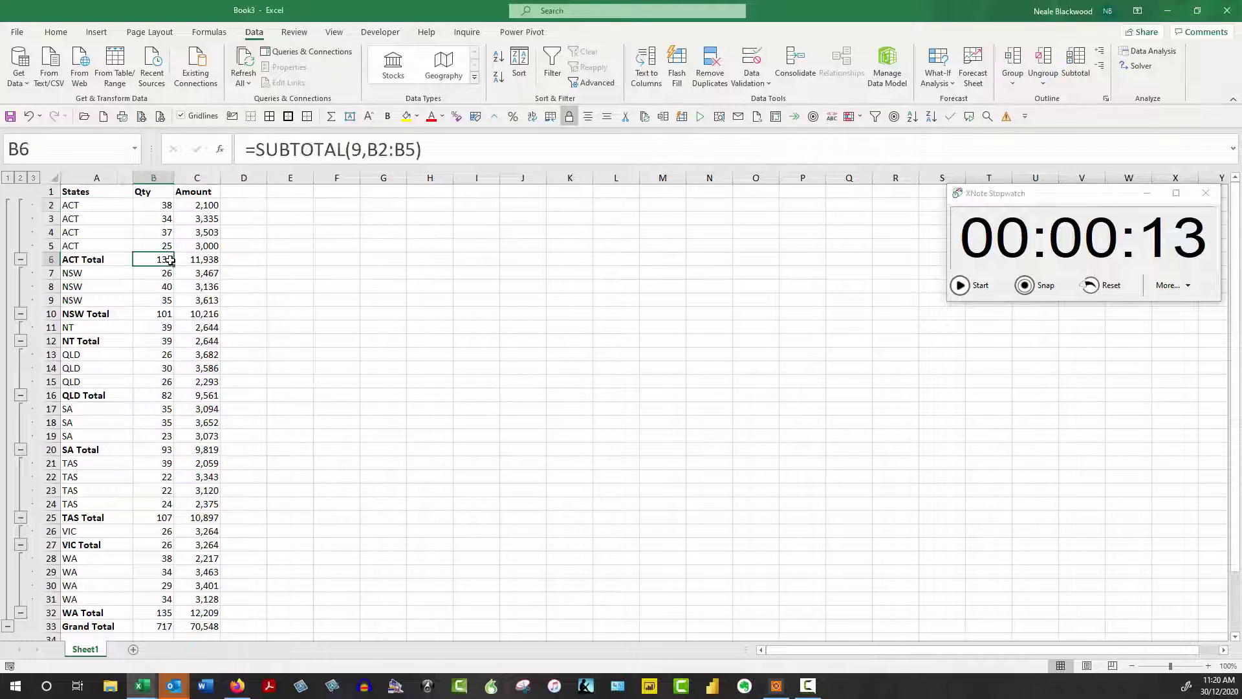
pyautogui.click(203, 259)
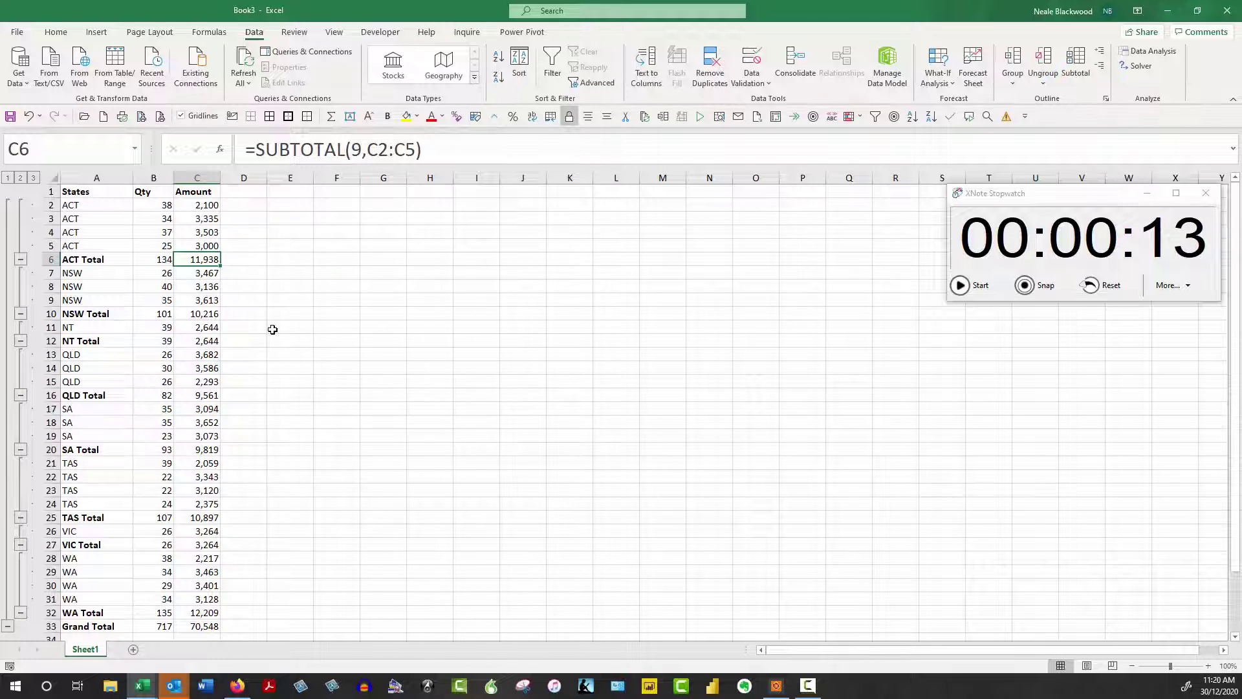
# - Inspect C33's =SUBTOTAL(9,C2:C31) Grand Total formula, highlight the 9, and cancel without changes
pyautogui.scroll(-2, 273, 329)
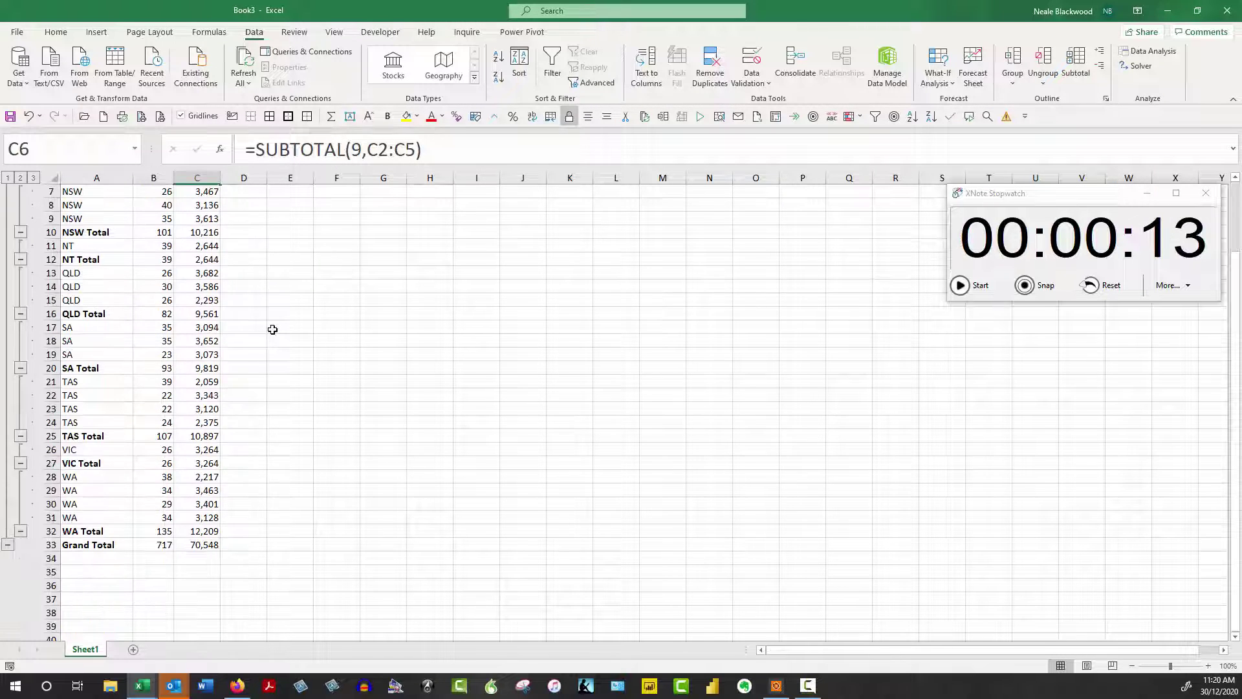
pyautogui.click(213, 545)
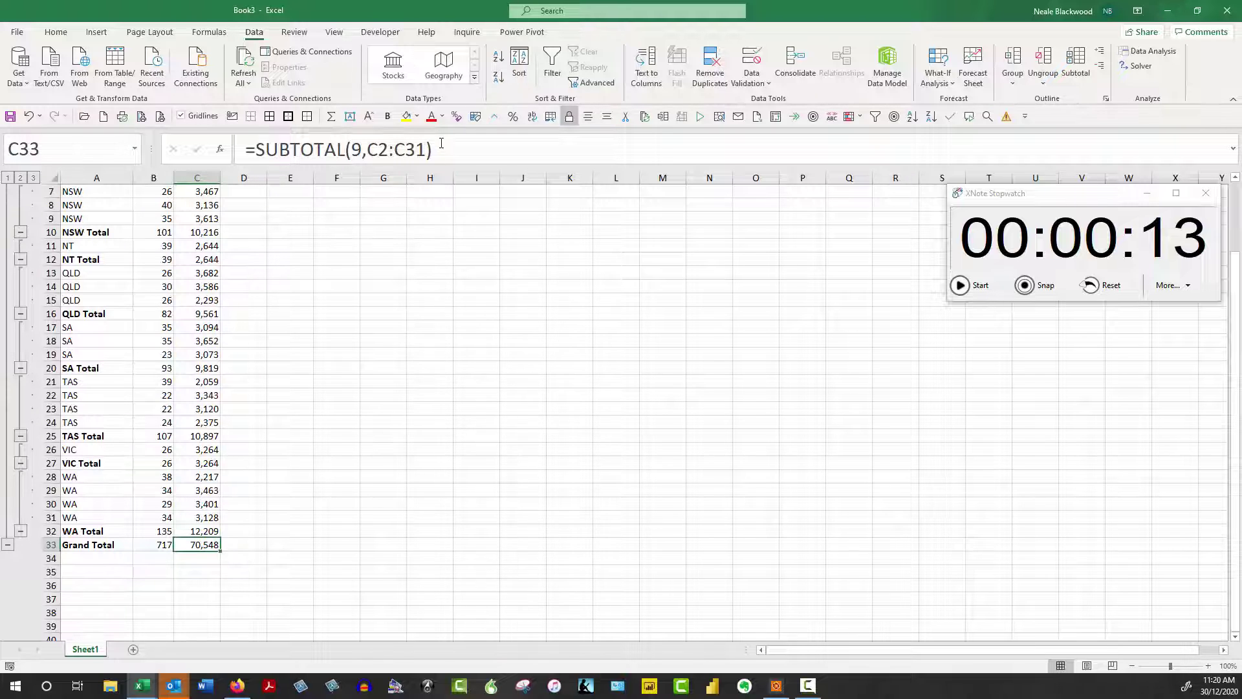
pyautogui.press('F2')
pyautogui.scroll(2, 304, 453)
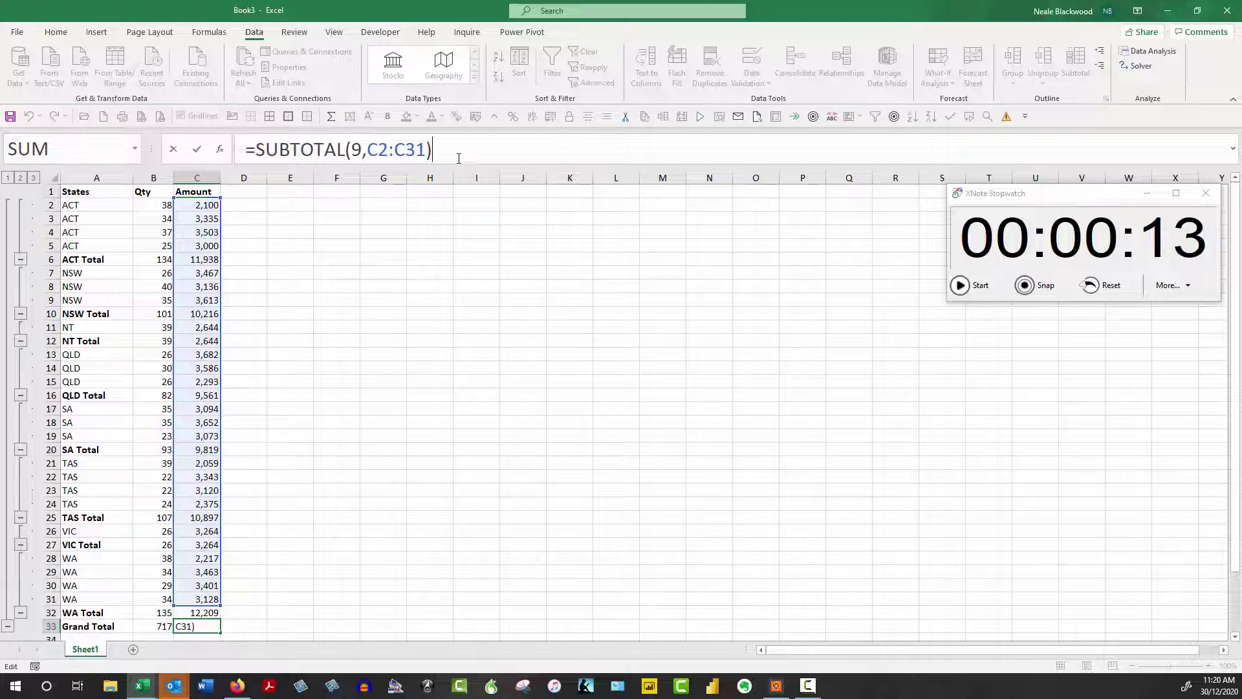
pyautogui.doubleClick(353, 148)
pyautogui.click(173, 149)
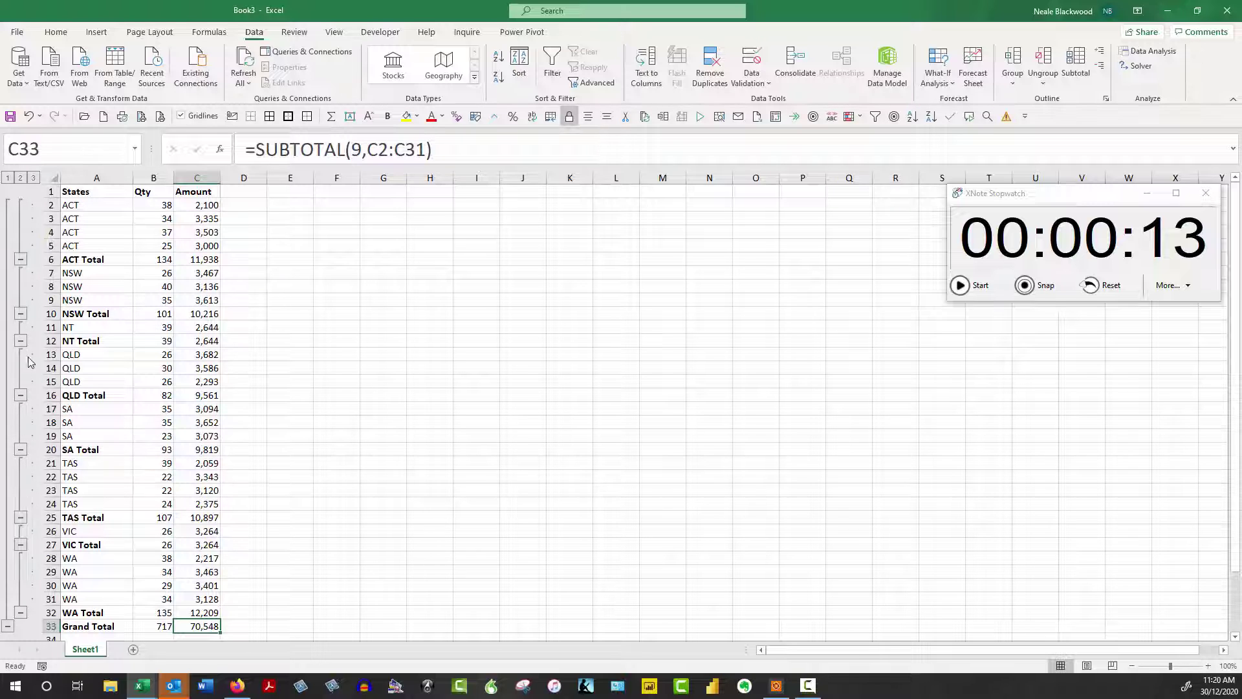
# - Switch the outline through levels 1, 2 and 3: Grand Total only, state totals, then all detail rows
pyautogui.click(9, 177)
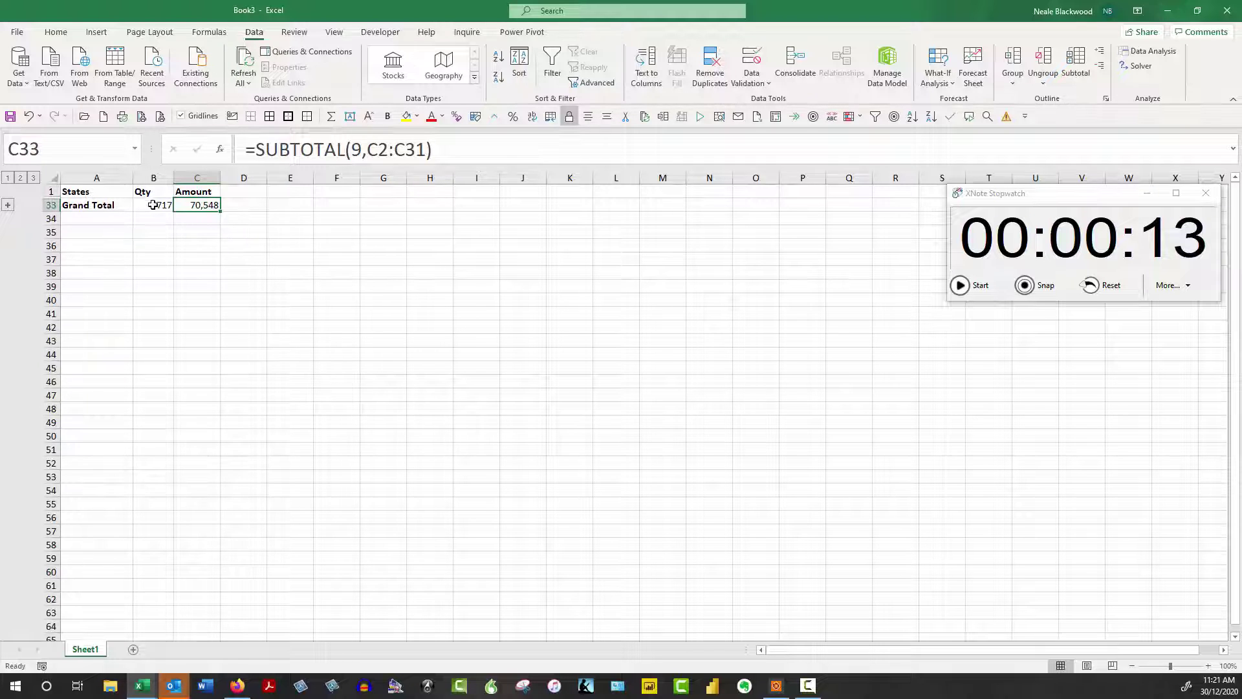
pyautogui.click(21, 178)
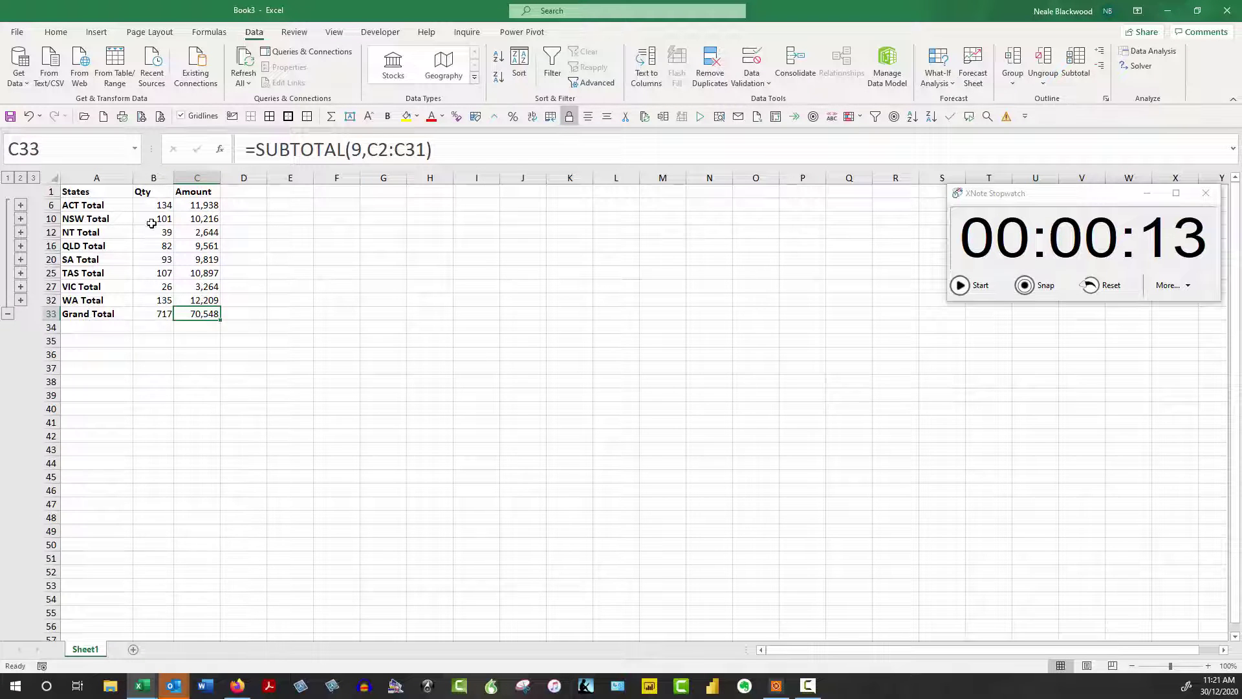
pyautogui.click(34, 178)
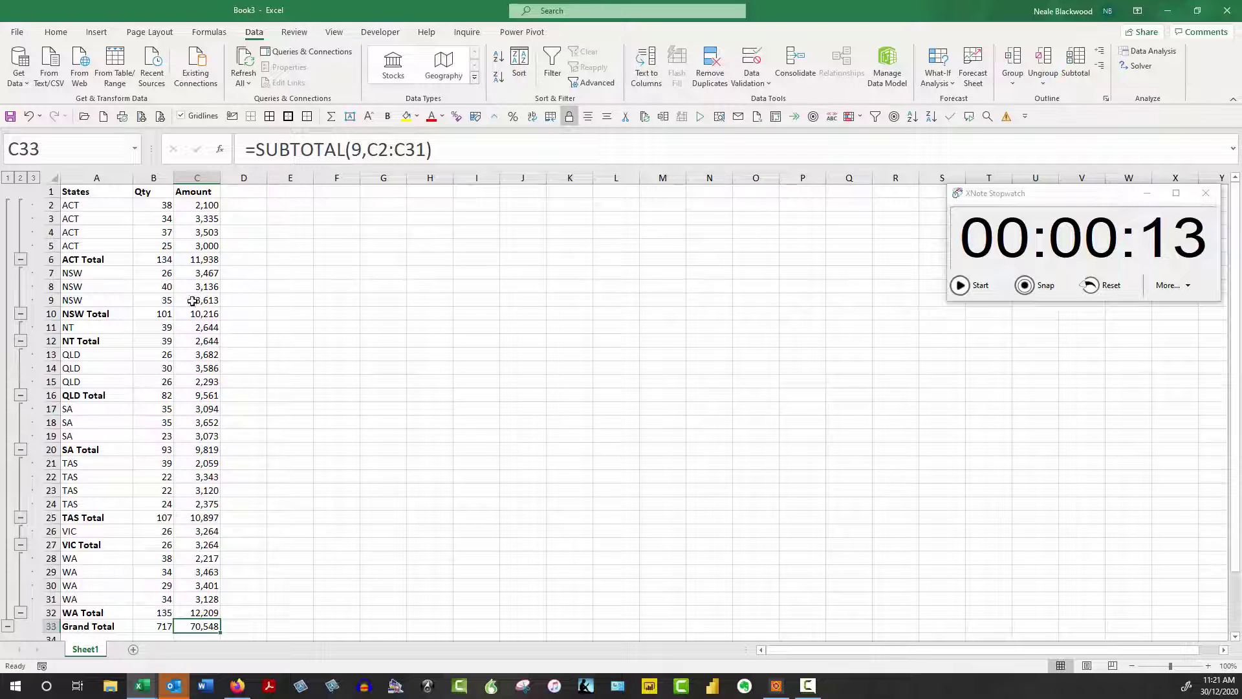
# - Collapse the NSW, QLD and SA state groups, then expand each again
pyautogui.click(21, 313)
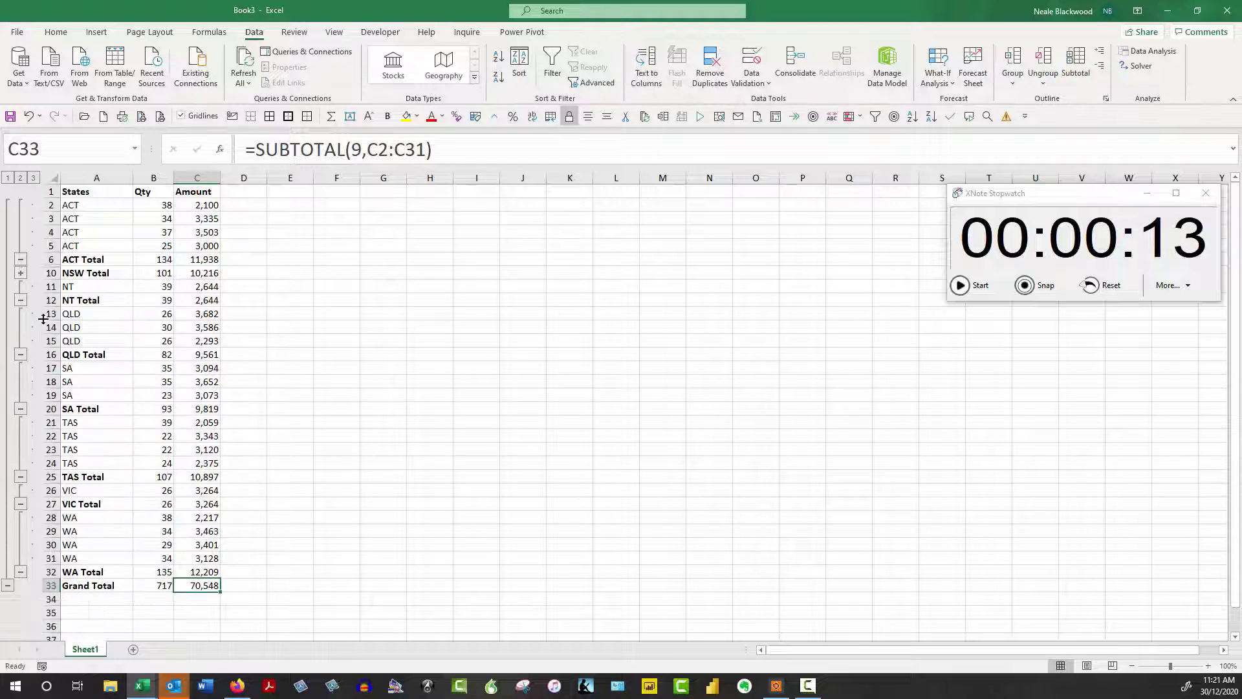
pyautogui.click(21, 354)
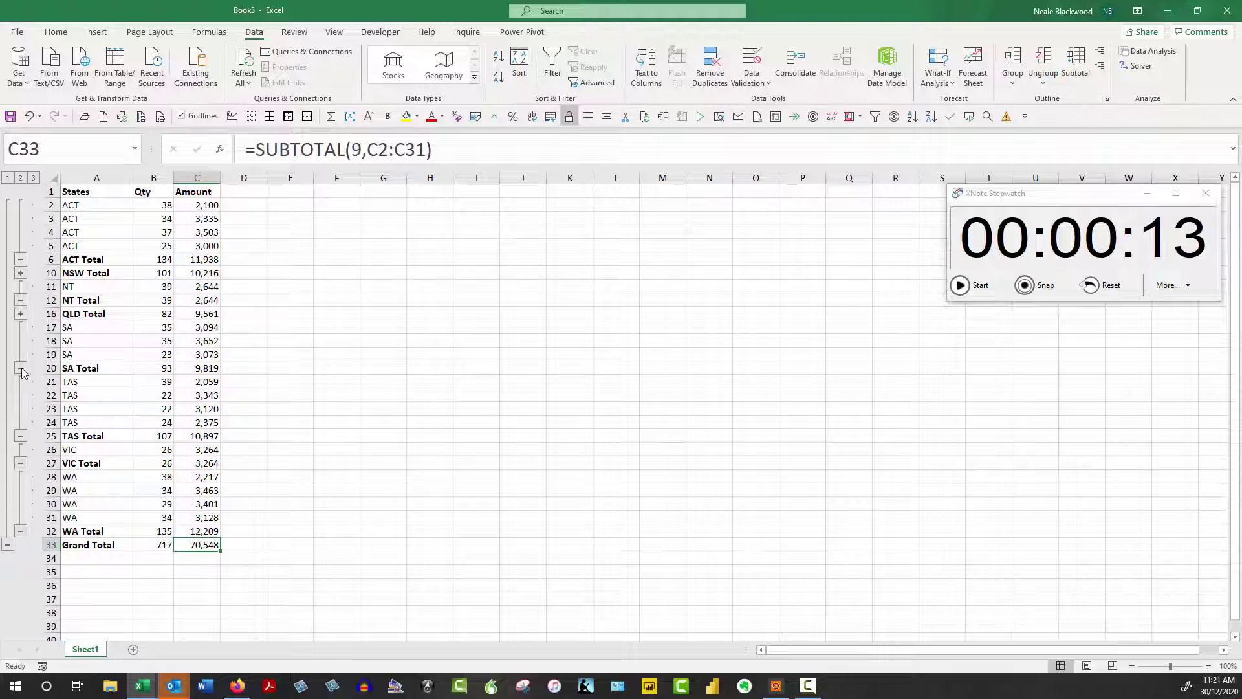
pyautogui.click(21, 369)
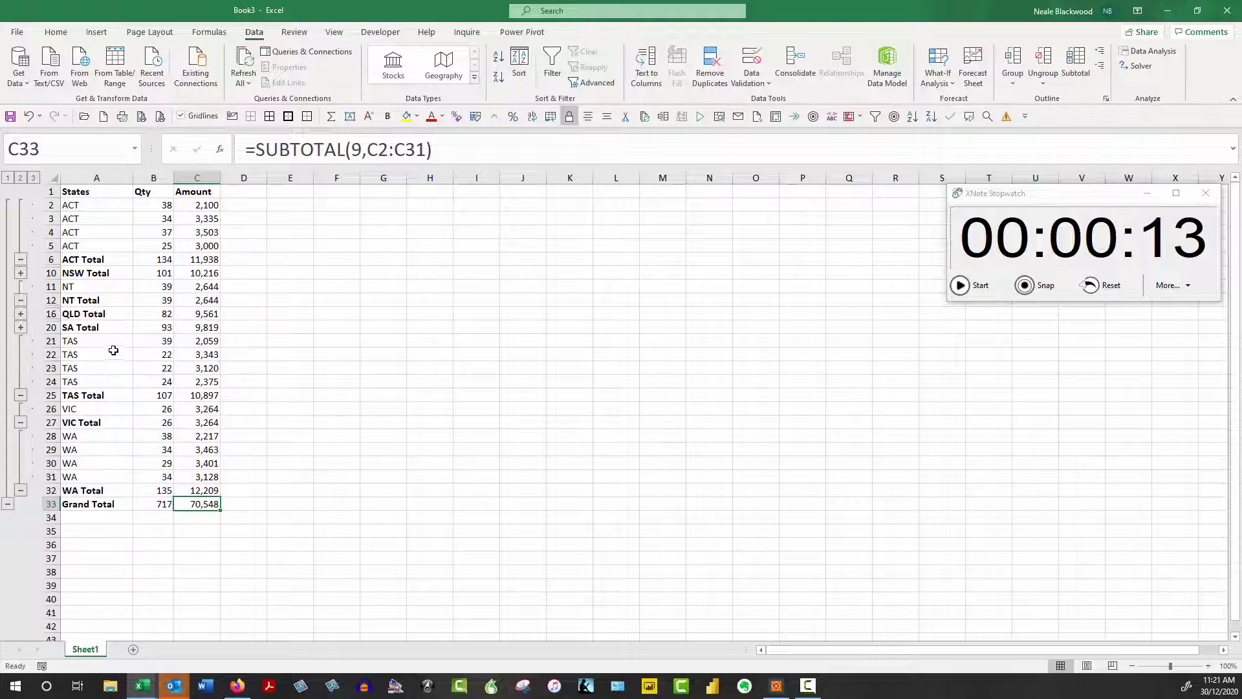
pyautogui.click(21, 273)
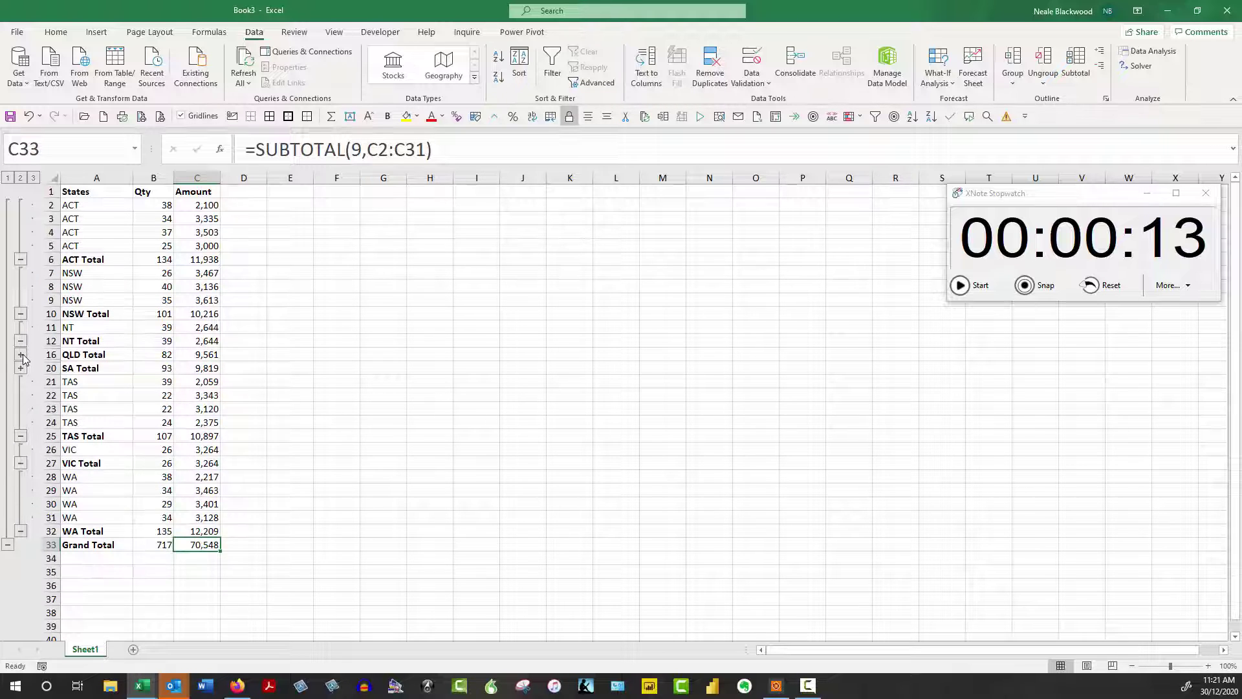
pyautogui.click(21, 354)
pyautogui.click(20, 408)
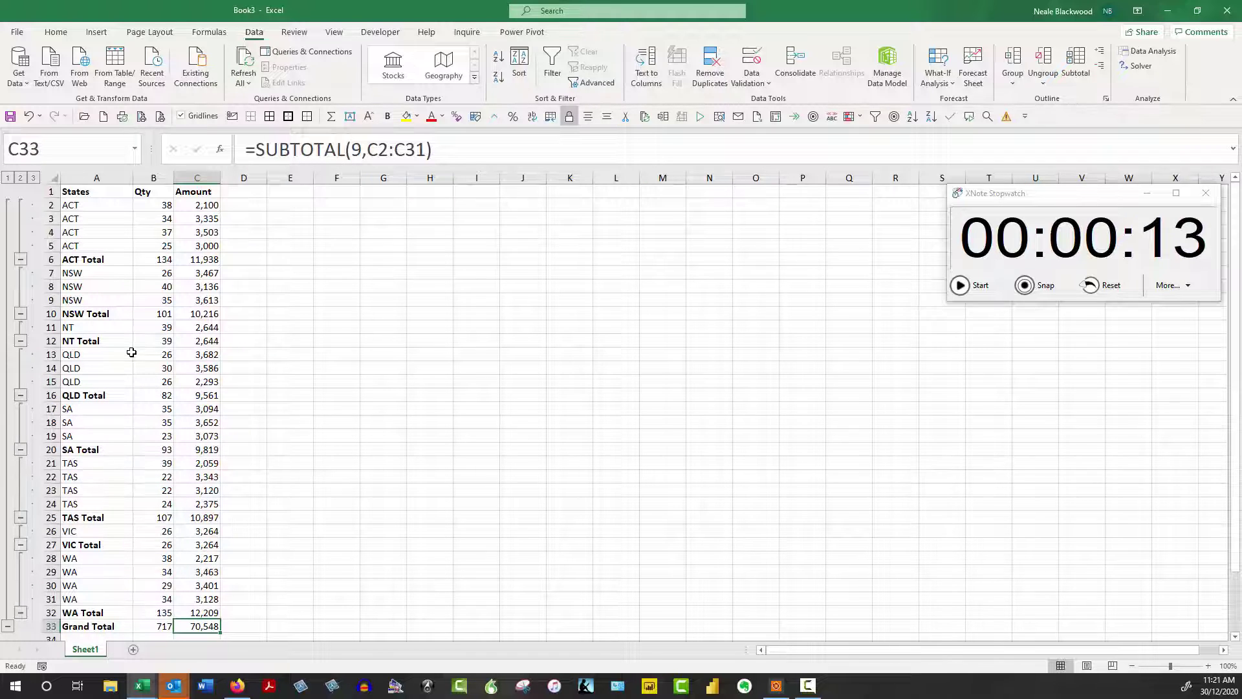
# - Check the NSW Total Qty formula, then use Remove All in the Subtotal dialog to strip subtotals and grouping
pyautogui.click(151, 315)
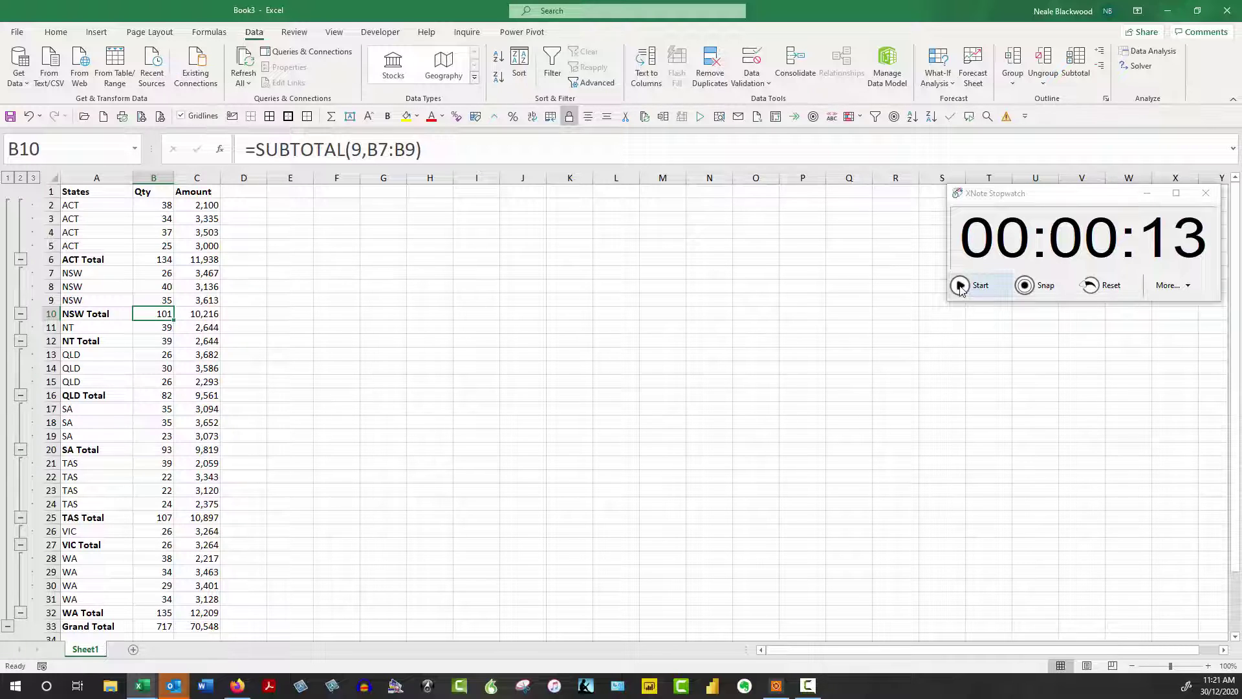
pyautogui.click(960, 286)
pyautogui.click(145, 287)
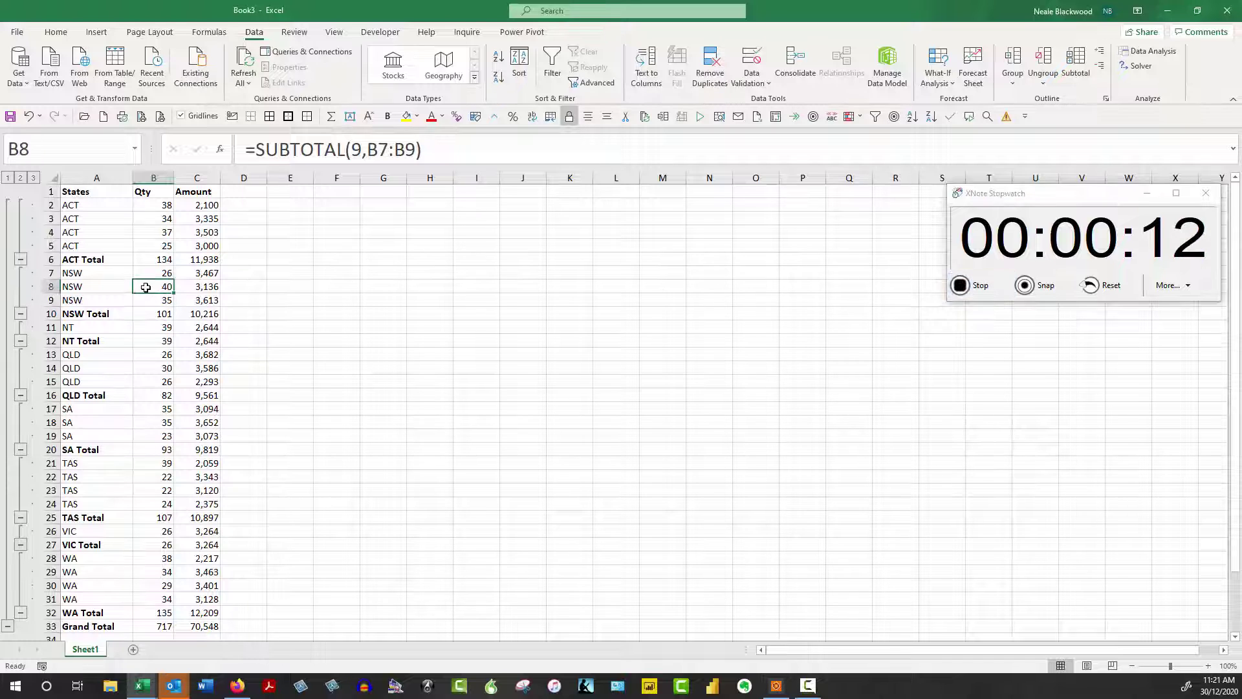
pyautogui.click(1076, 65)
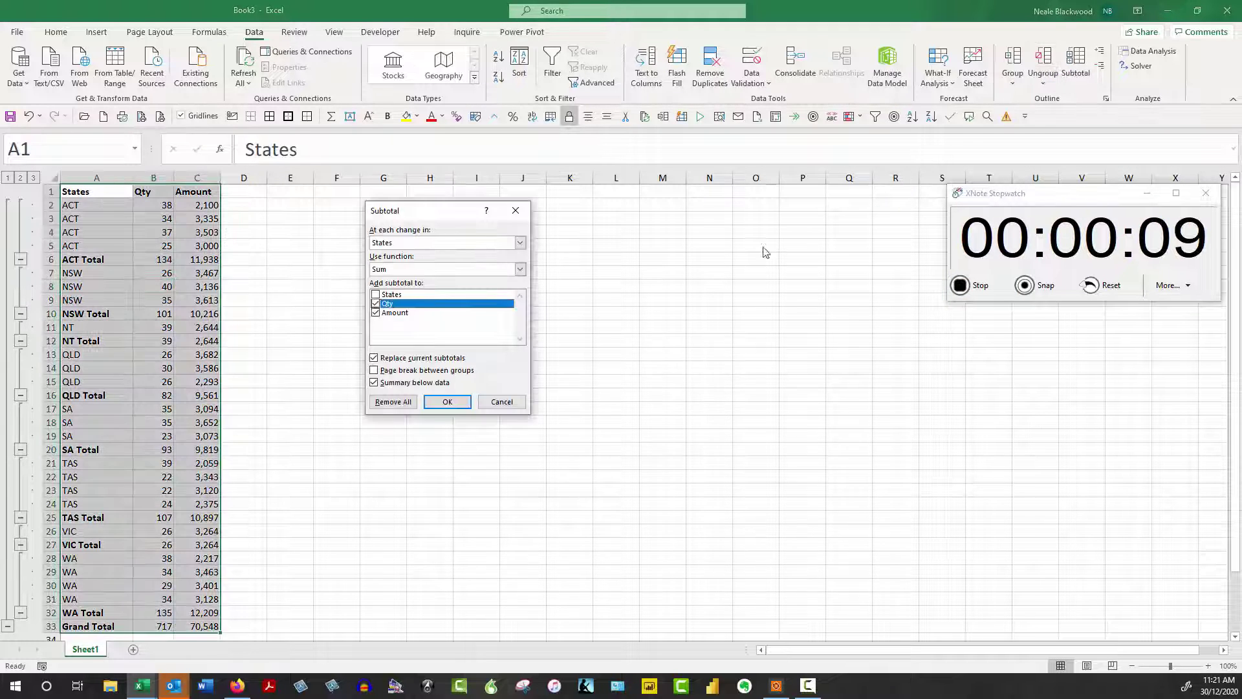
pyautogui.click(393, 402)
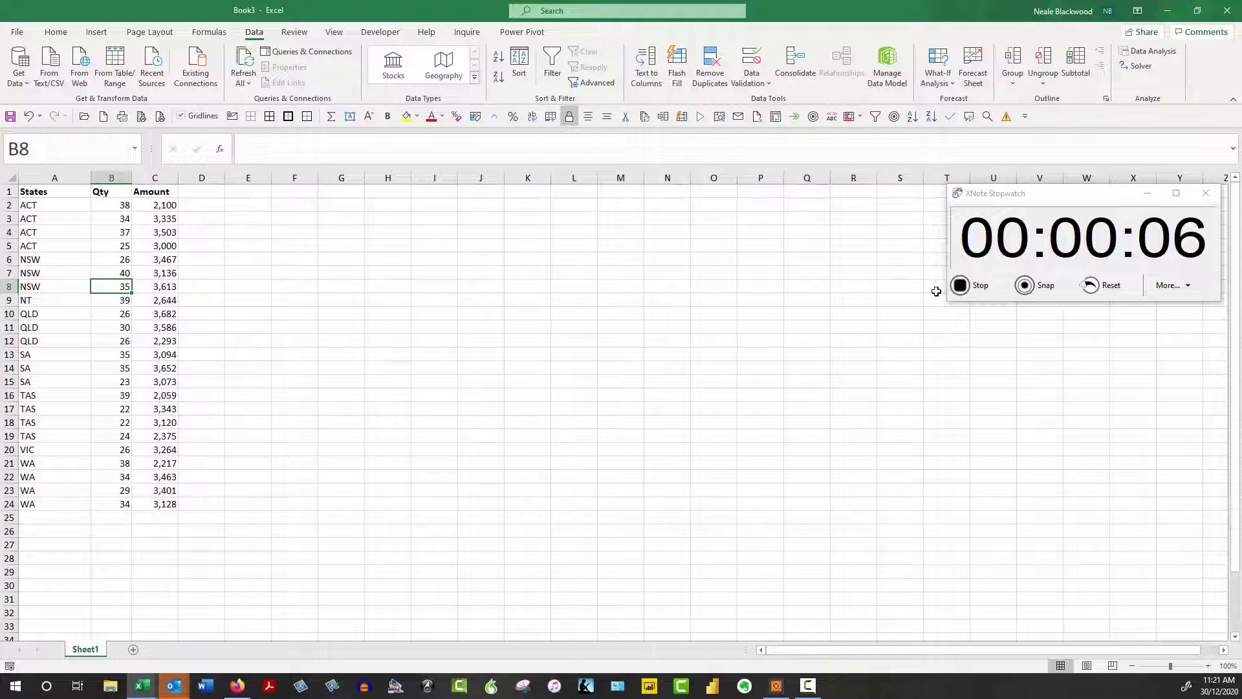
pyautogui.click(960, 286)
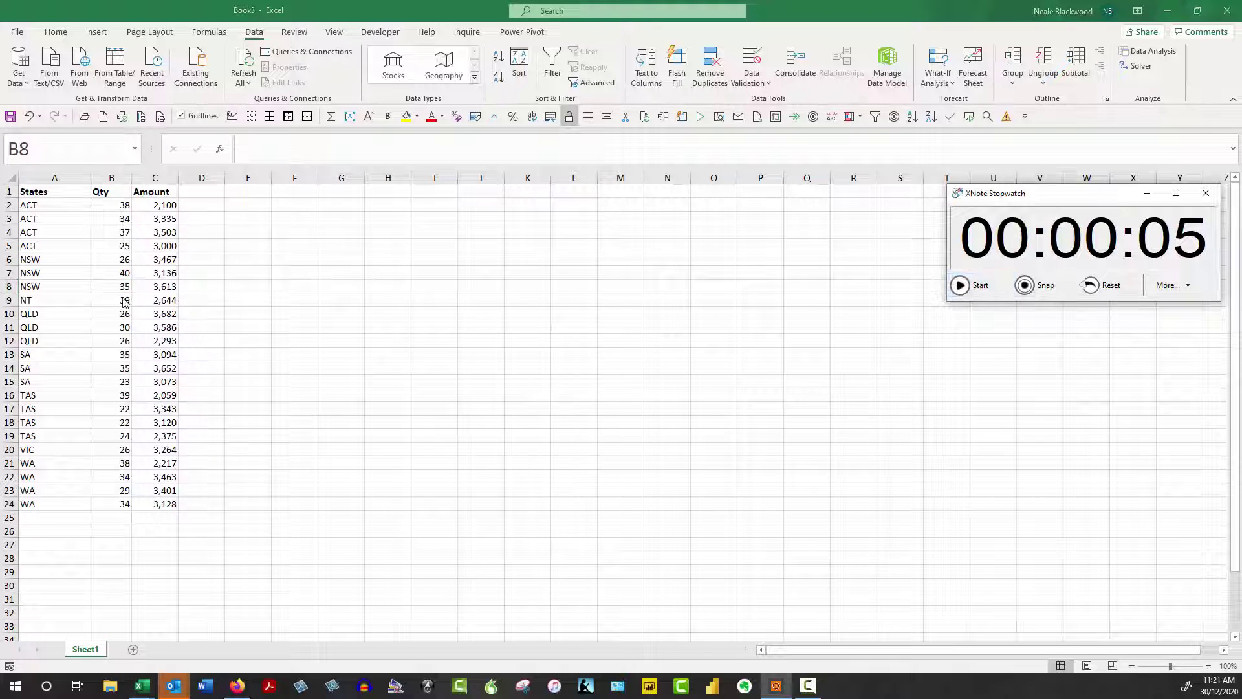